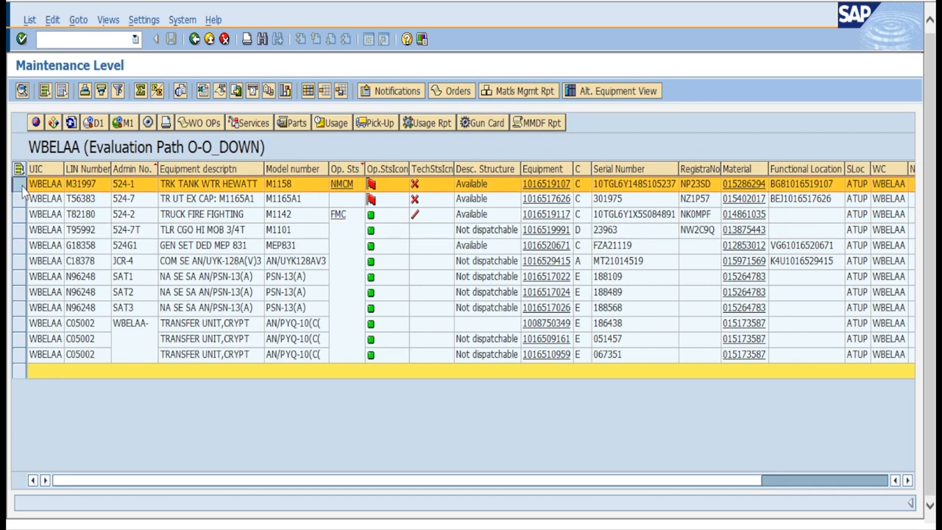
Review all notification types for equipment 524-7 (M1165A1), then return to the equipment list
{"action": "left_click", "coordinate": [18, 199]}
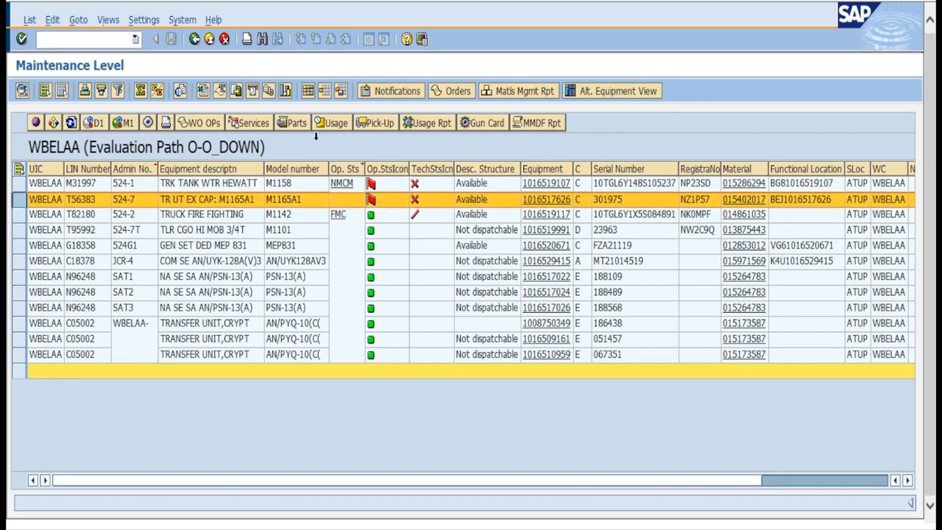
{"action": "left_click", "coordinate": [407, 99]}
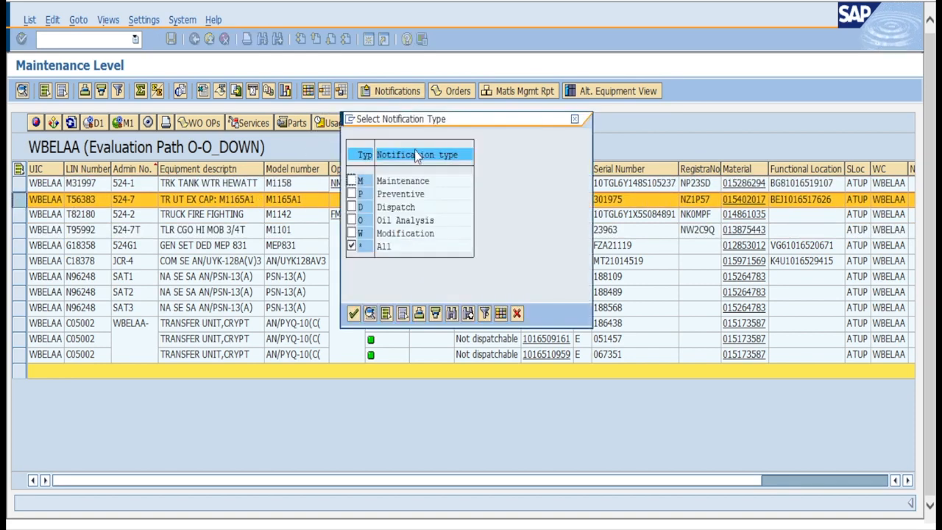
{"action": "left_click", "coordinate": [354, 314]}
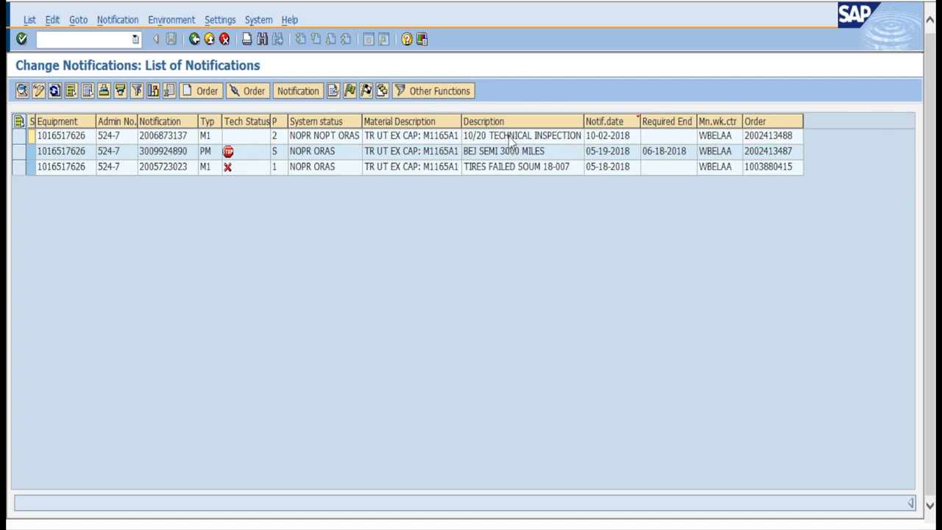
{"action": "left_click", "coordinate": [194, 38]}
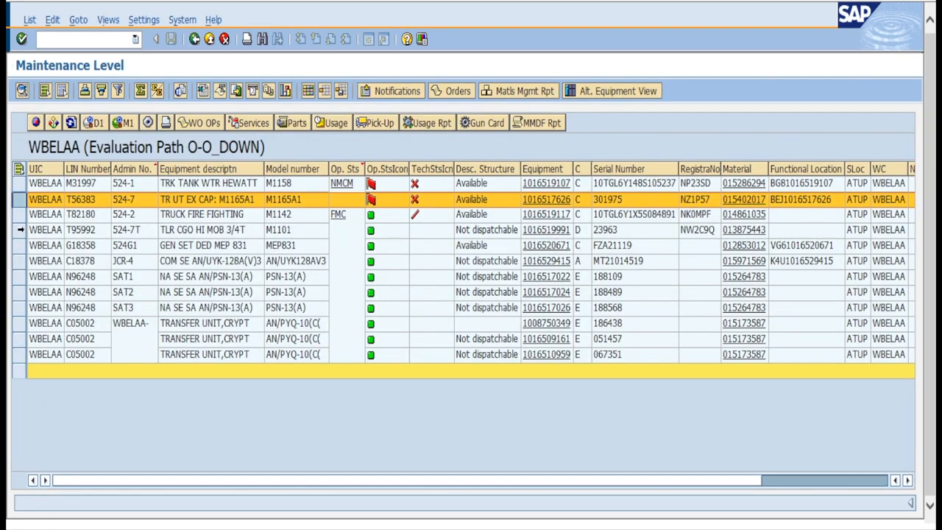
Create an M1 maintenance notification for trailer 524-7T with the title "D/S/R Flat Tire"
{"action": "left_click", "coordinate": [20, 230]}
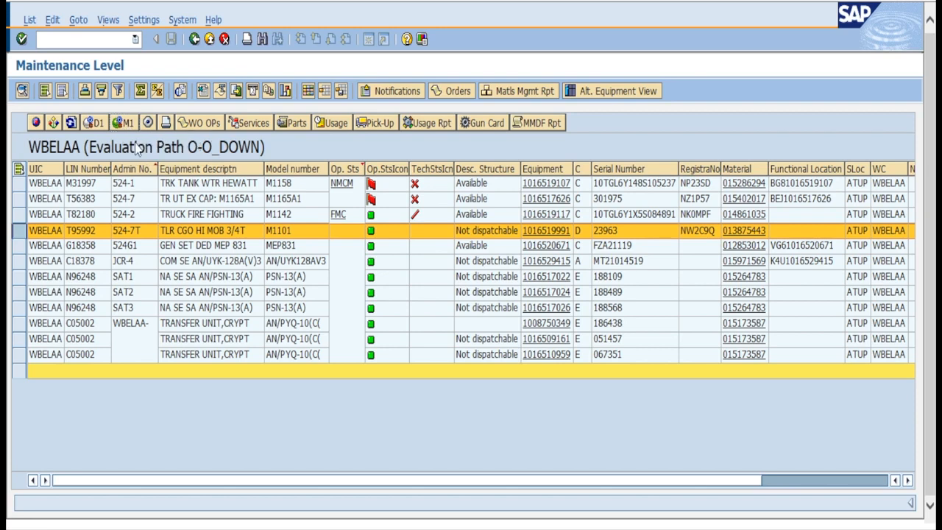
{"action": "left_click", "coordinate": [125, 124]}
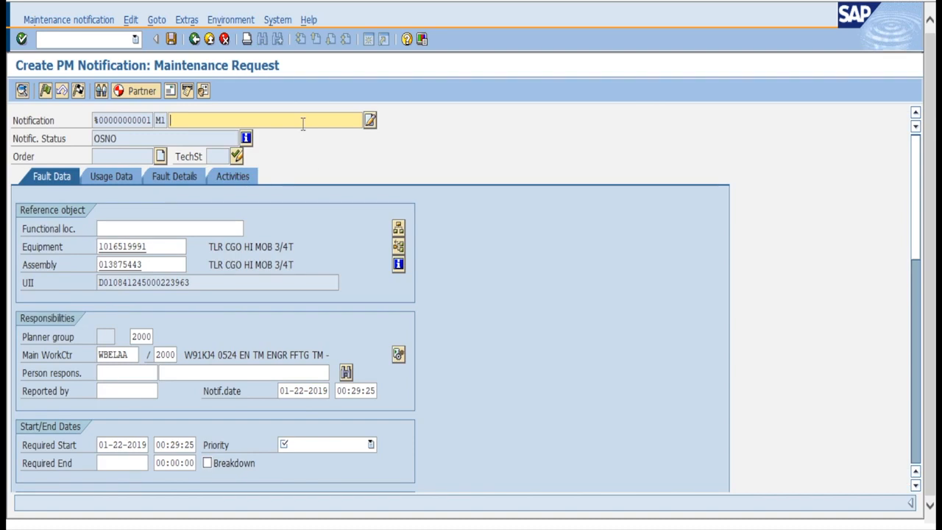
{"action": "type", "text": "F"}
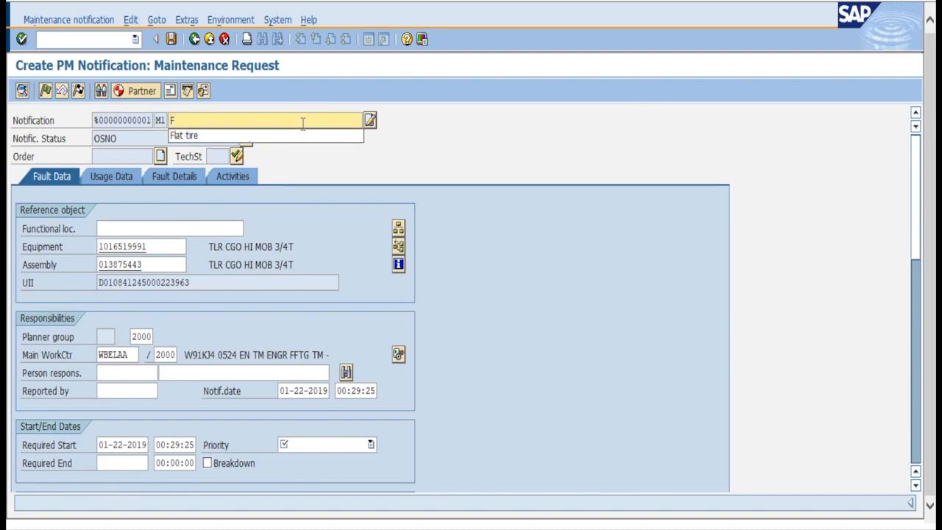
{"action": "key", "text": "Down"}
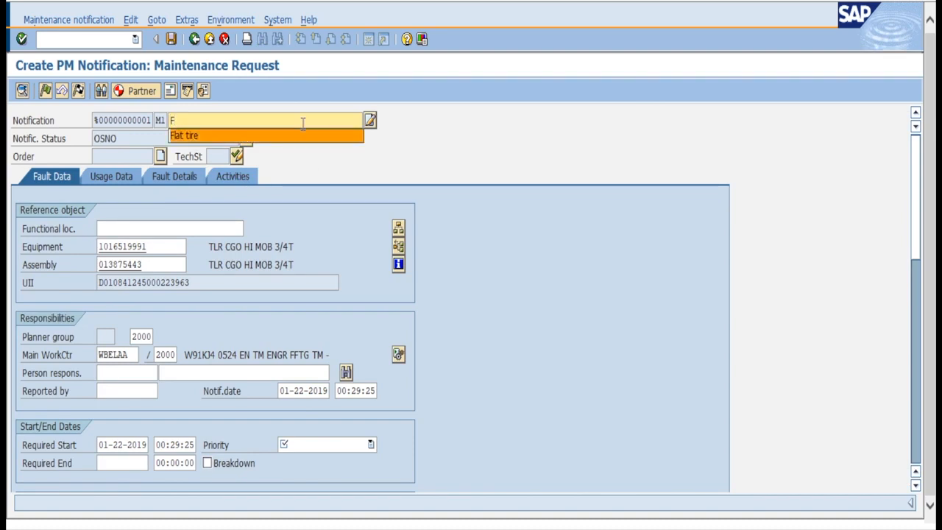
{"action": "key", "text": "Return"}
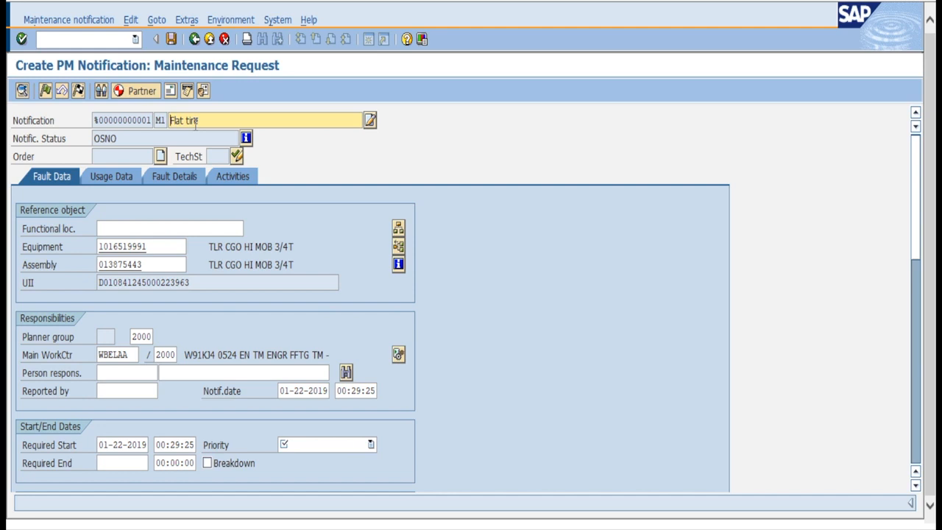
{"action": "type", "text": "/S/R F"}
Set the notification's priority to 1 High (X) and its technical status to X-NMC
{"action": "left_click", "coordinate": [370, 445]}
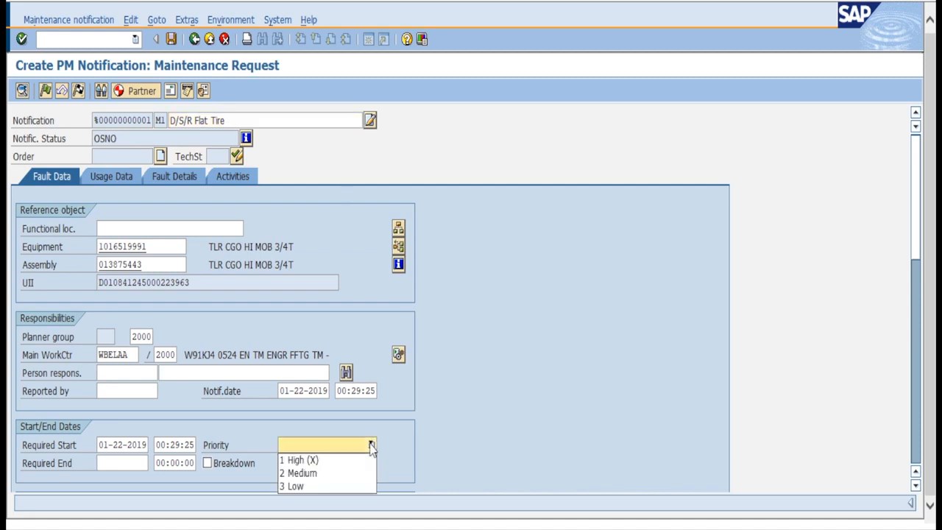
{"action": "left_click", "coordinate": [304, 461]}
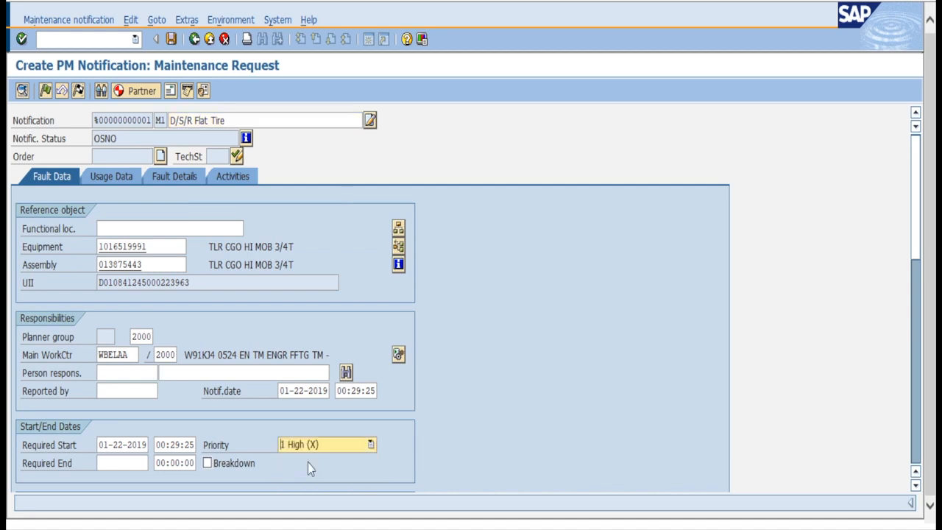
{"action": "left_click", "coordinate": [236, 156]}
{"action": "left_click", "coordinate": [214, 299]}
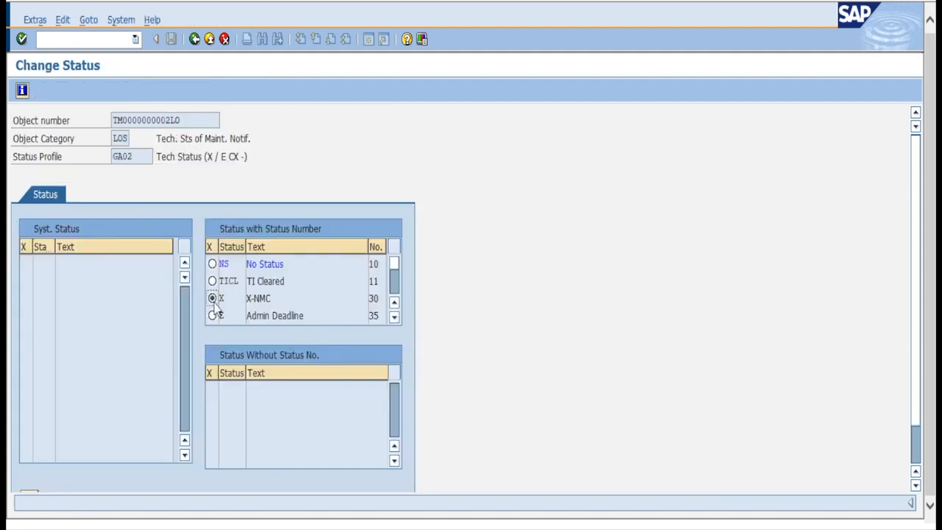
{"action": "left_click", "coordinate": [194, 39]}
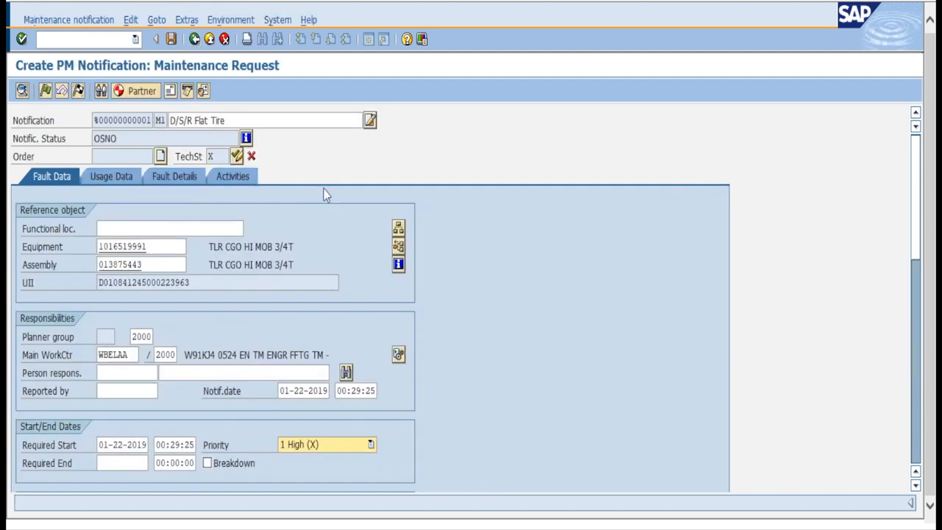
In the fault details, set the subject coding to 790 Out of Adjustment
{"action": "left_click", "coordinate": [170, 181]}
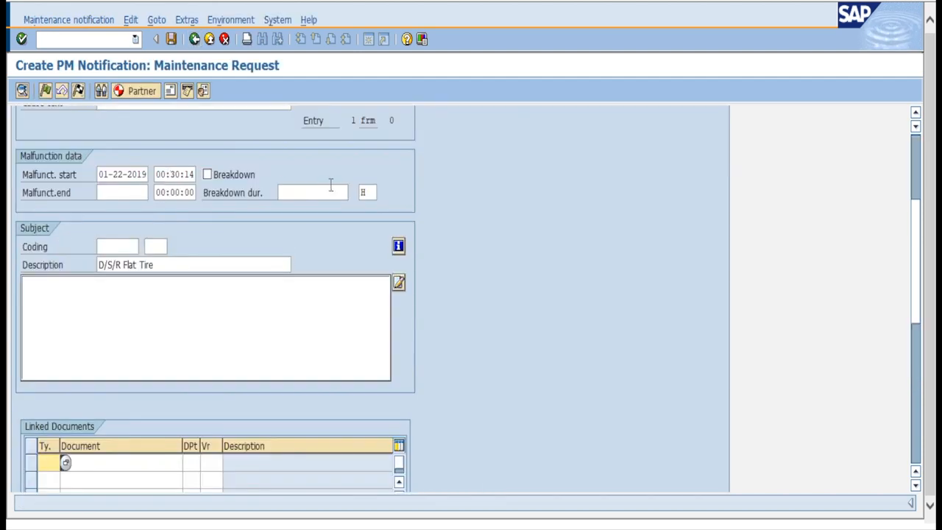
{"action": "left_click", "coordinate": [124, 246]}
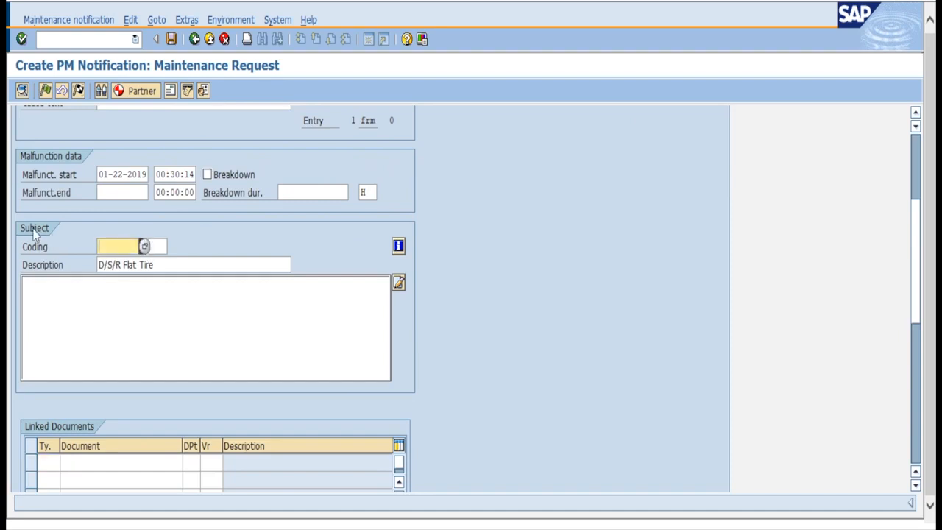
{"action": "left_click", "coordinate": [144, 246]}
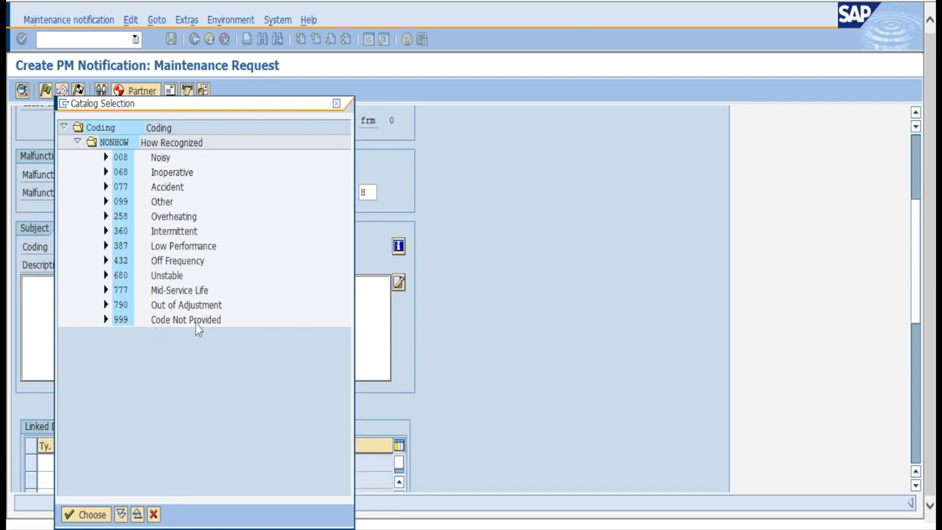
{"action": "double_click", "coordinate": [122, 304]}
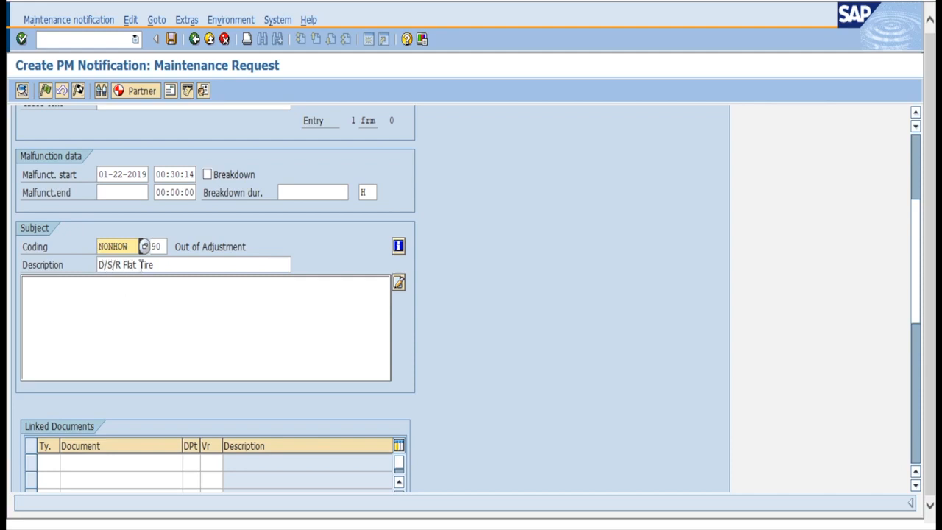
Enter the subject long text "Driver Side Rear Tire Flat has a gash on inside wall of the tire."
{"action": "left_click", "coordinate": [148, 298]}
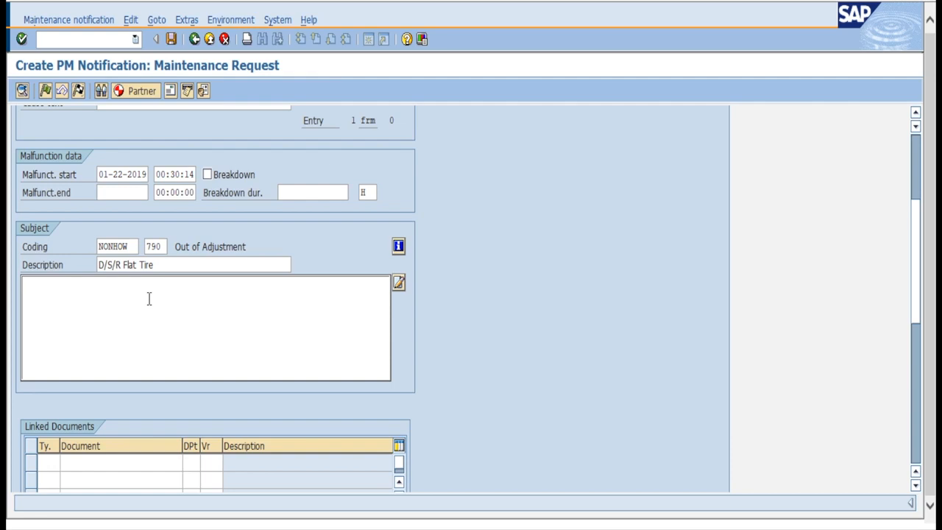
{"action": "type", "text": "Driver Side Rear Tire Flat has a gash on"}
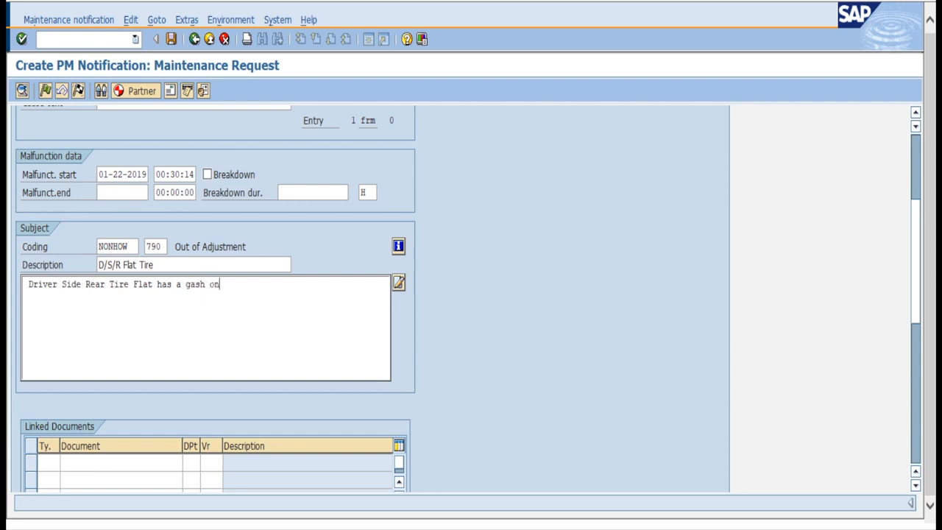
{"action": "type", "text": " inside wall of the tire."}
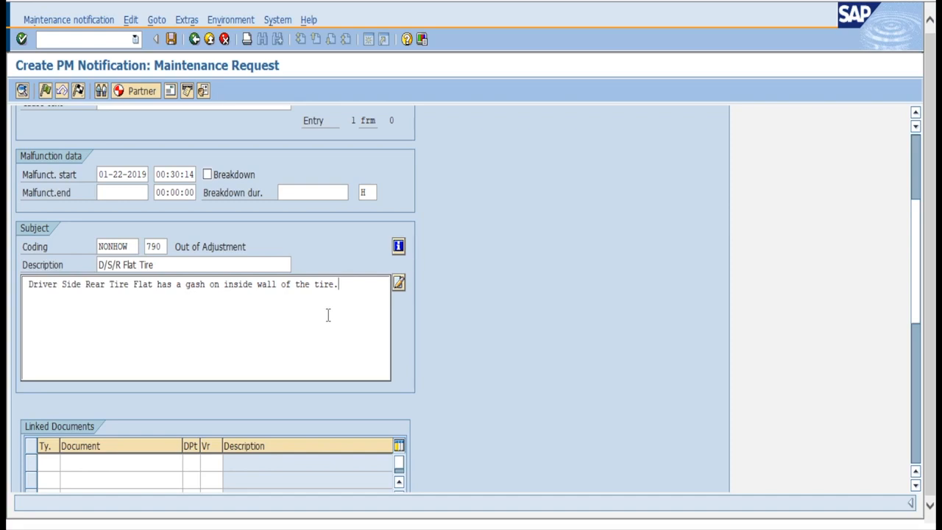
Set the fault item's object part to 11 Rear Axle from the catalog
{"action": "scroll", "coordinate": [487, 274], "scroll_direction": "up", "scroll_amount": 5}
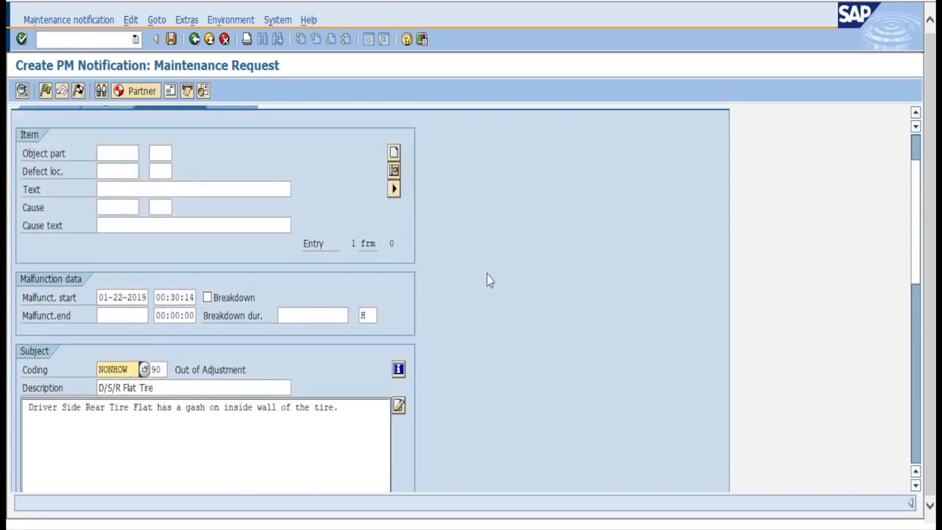
{"action": "scroll", "coordinate": [486, 274], "scroll_direction": "up", "scroll_amount": 1}
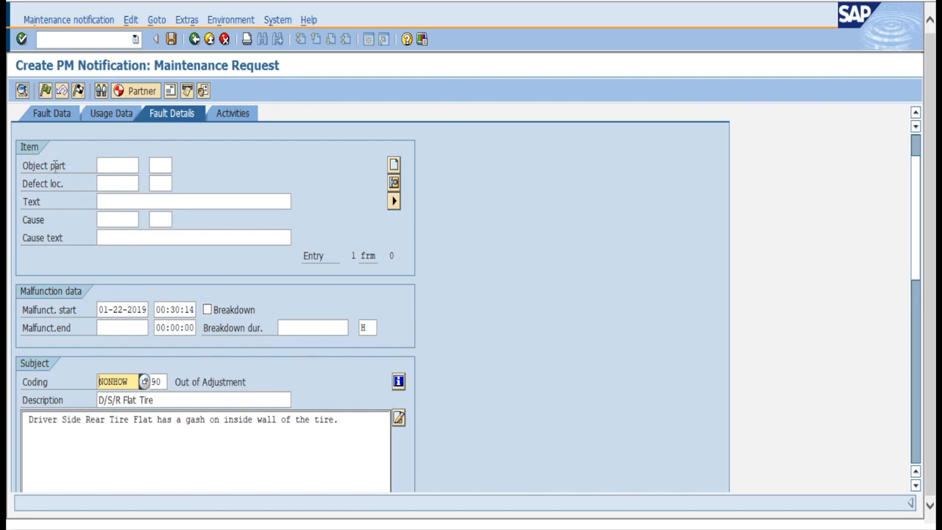
{"action": "left_click", "coordinate": [118, 168]}
{"action": "left_click", "coordinate": [144, 167]}
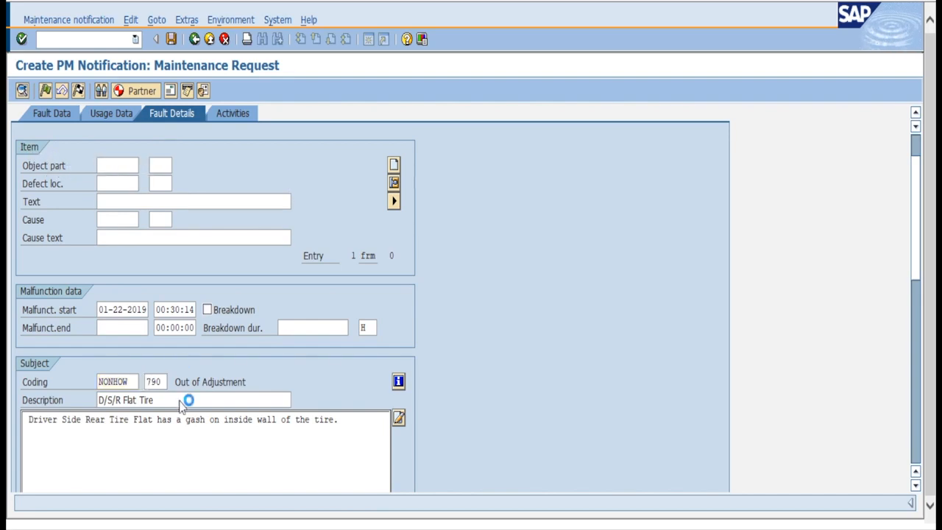
{"action": "scroll", "coordinate": [183, 196], "scroll_direction": "down", "scroll_amount": 3}
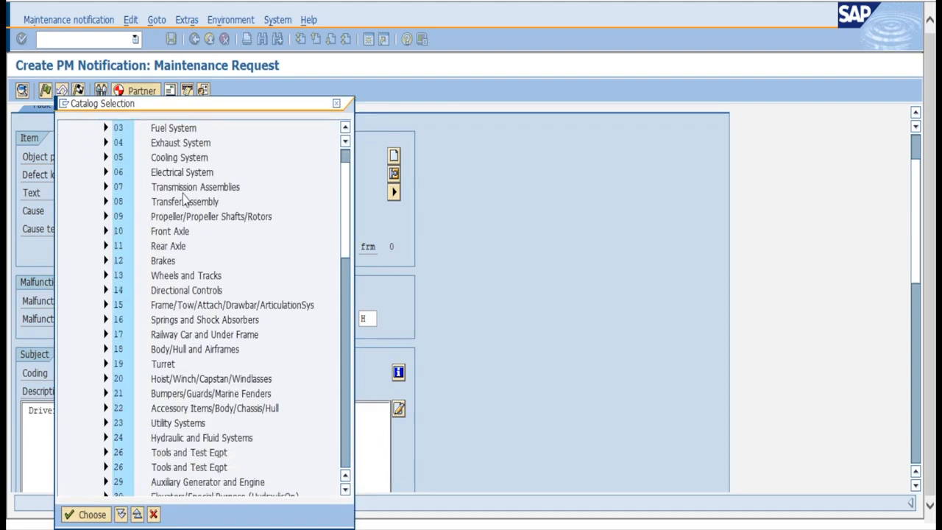
{"action": "scroll", "coordinate": [183, 196], "scroll_direction": "down", "scroll_amount": 7}
{"action": "scroll", "coordinate": [194, 221], "scroll_direction": "up", "scroll_amount": 2}
{"action": "scroll", "coordinate": [194, 221], "scroll_direction": "up", "scroll_amount": 5}
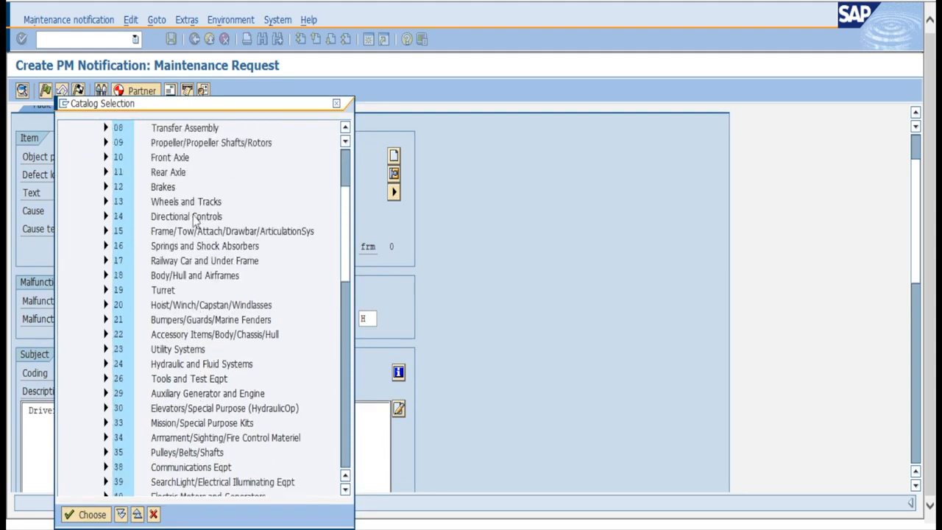
{"action": "scroll", "coordinate": [193, 219], "scroll_direction": "up", "scroll_amount": 2}
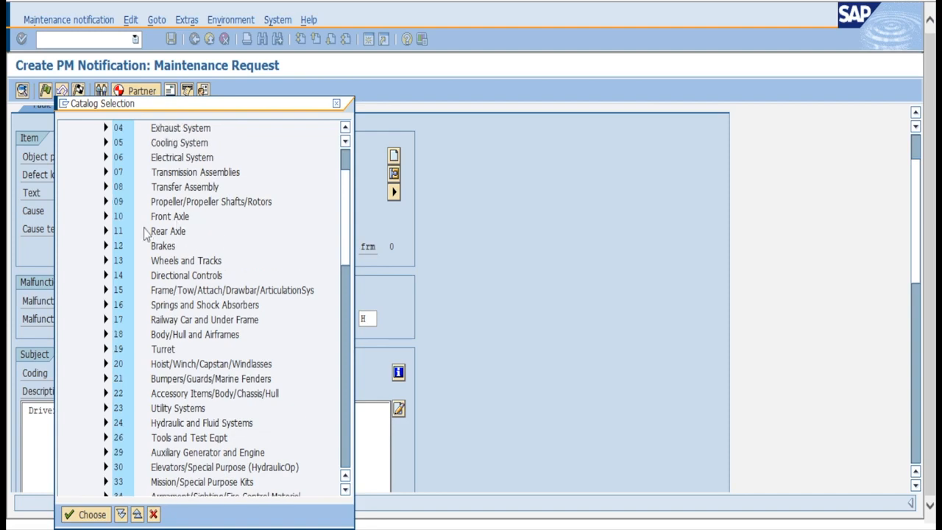
{"action": "left_click_drag", "start_coordinate": [177, 106], "coordinate": [230, 81]}
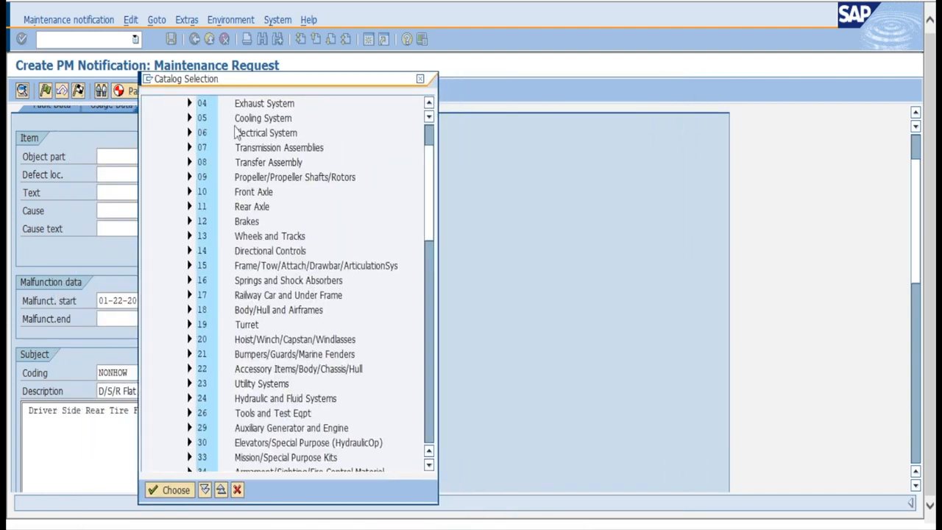
{"action": "left_click", "coordinate": [194, 208]}
{"action": "left_click", "coordinate": [167, 494]}
Set the fault item's cause to 999 Code Not Provided from the General Ground Causes Catalog
{"action": "left_click", "coordinate": [122, 211]}
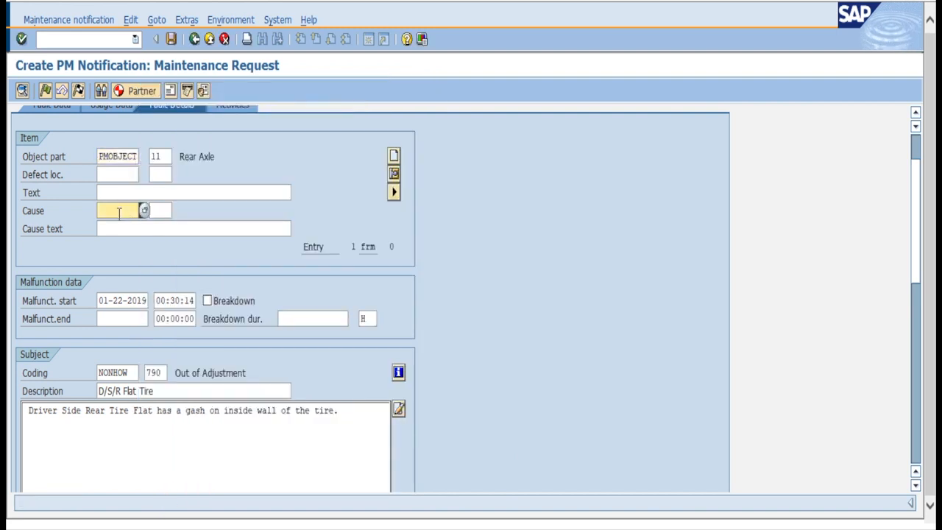
{"action": "left_click", "coordinate": [144, 211]}
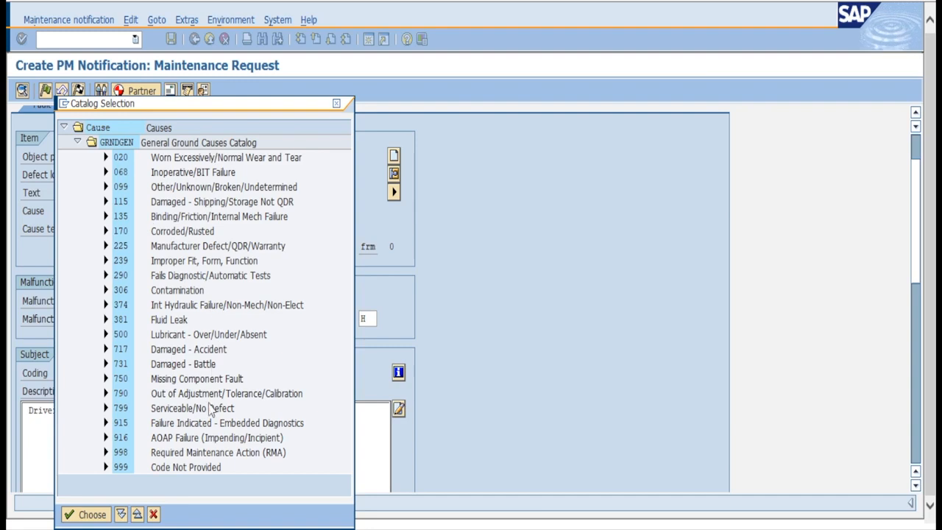
{"action": "double_click", "coordinate": [174, 470]}
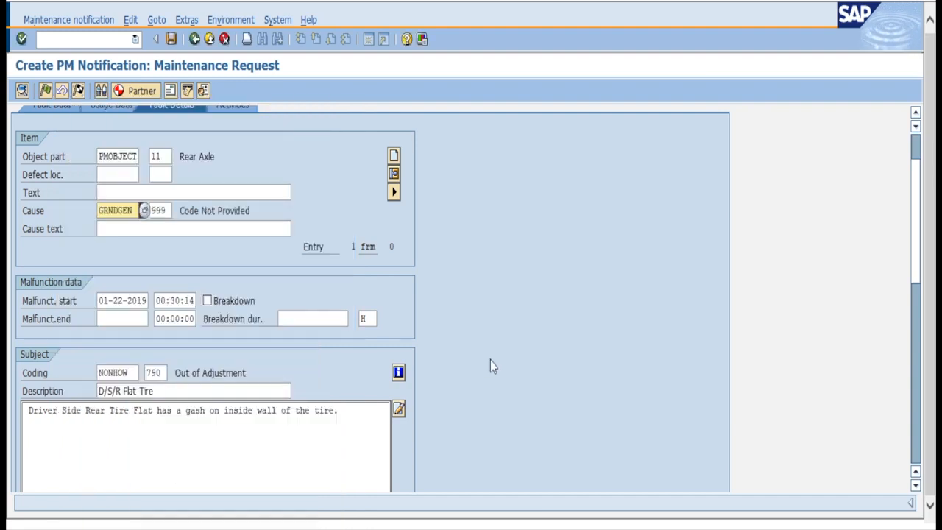
Save the flat tire notification and rerun the Equipment Situation Report with the same selection
{"action": "scroll", "coordinate": [490, 360], "scroll_direction": "up", "scroll_amount": 3}
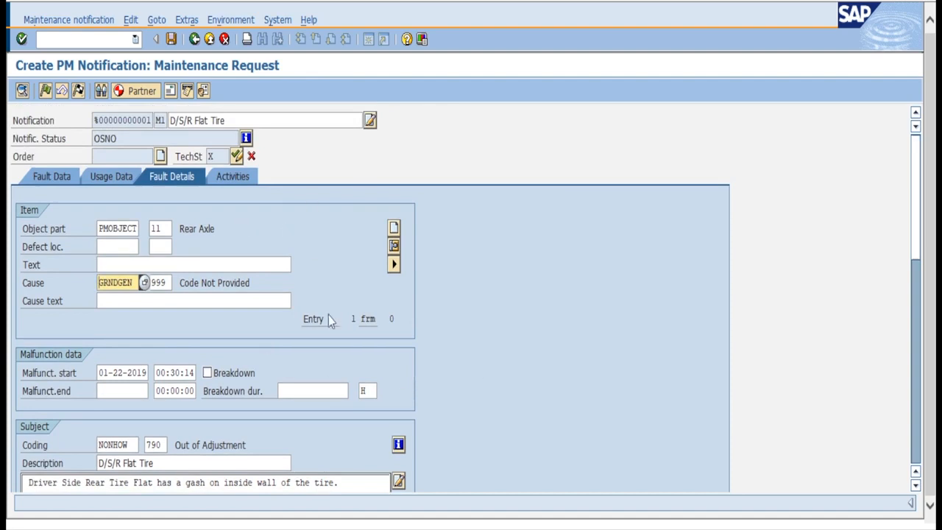
{"action": "left_click", "coordinate": [171, 39]}
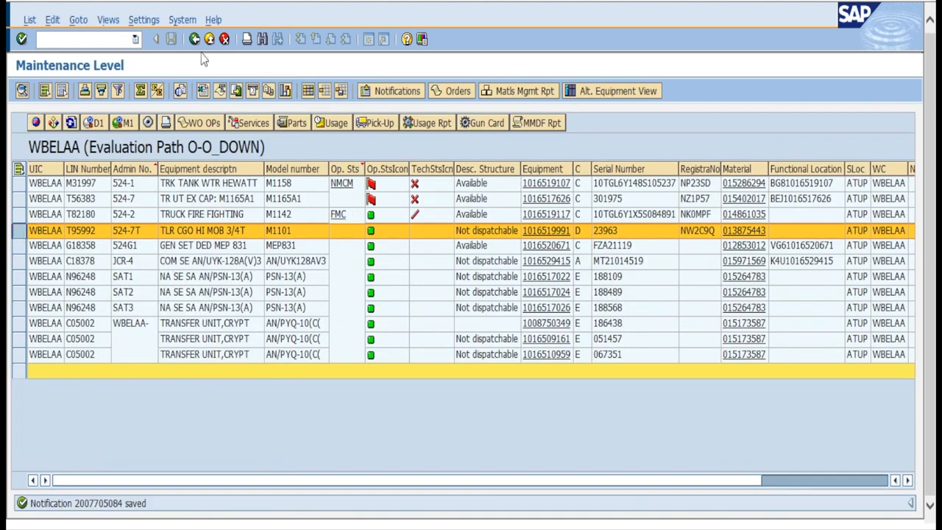
{"action": "left_click", "coordinate": [194, 39]}
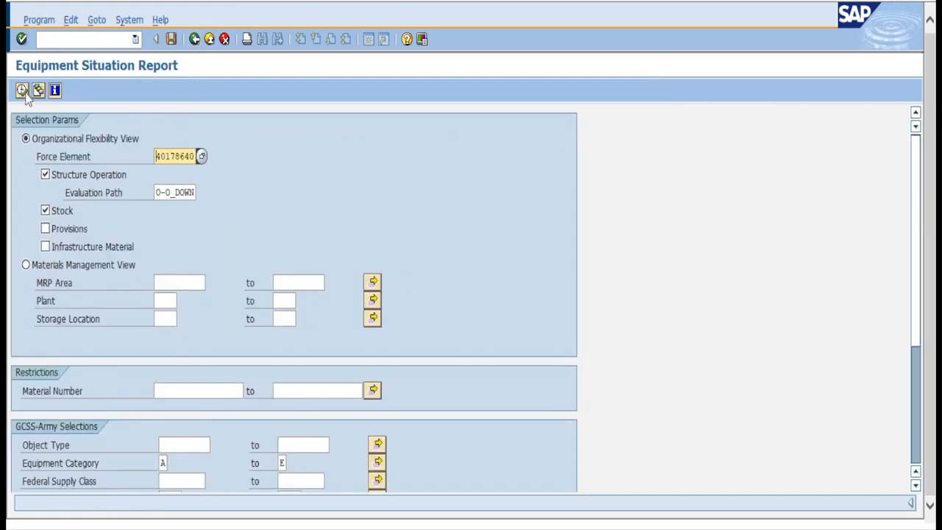
{"action": "left_click", "coordinate": [21, 90]}
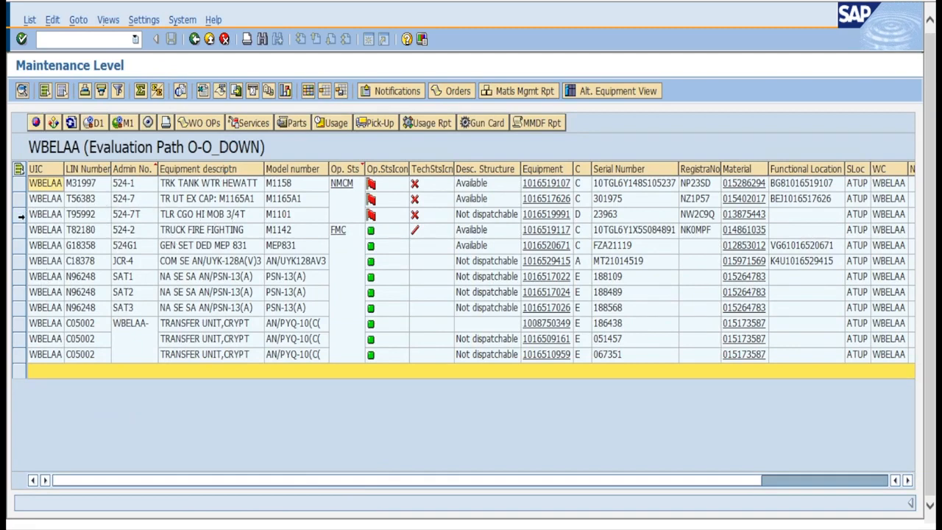
Open the flat tire notification for trailer 524-7T, put it in process and save it
{"action": "left_click", "coordinate": [21, 214]}
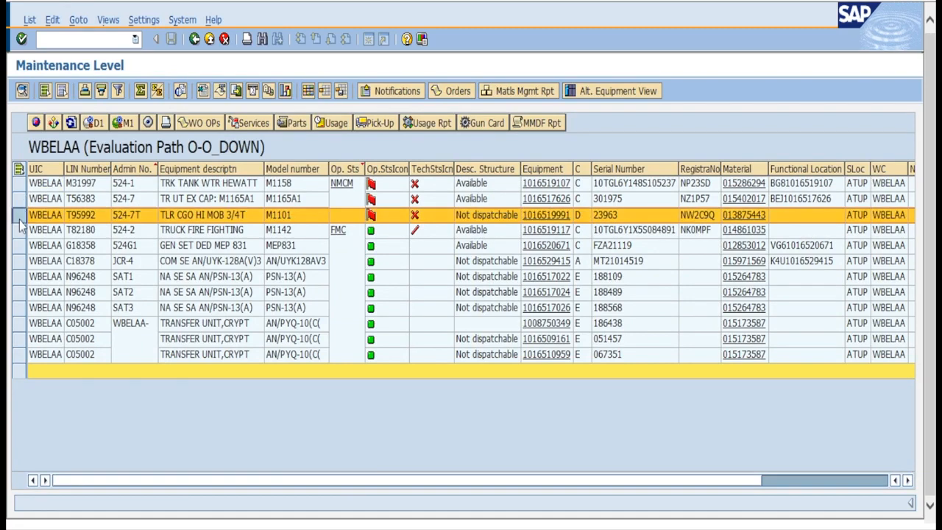
{"action": "left_click", "coordinate": [394, 90]}
{"action": "left_click", "coordinate": [353, 313]}
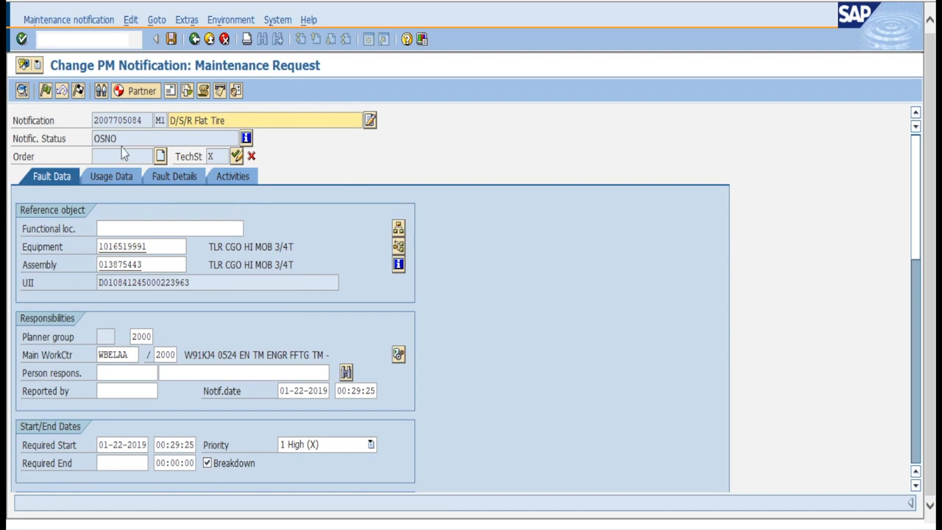
{"action": "left_click", "coordinate": [45, 91]}
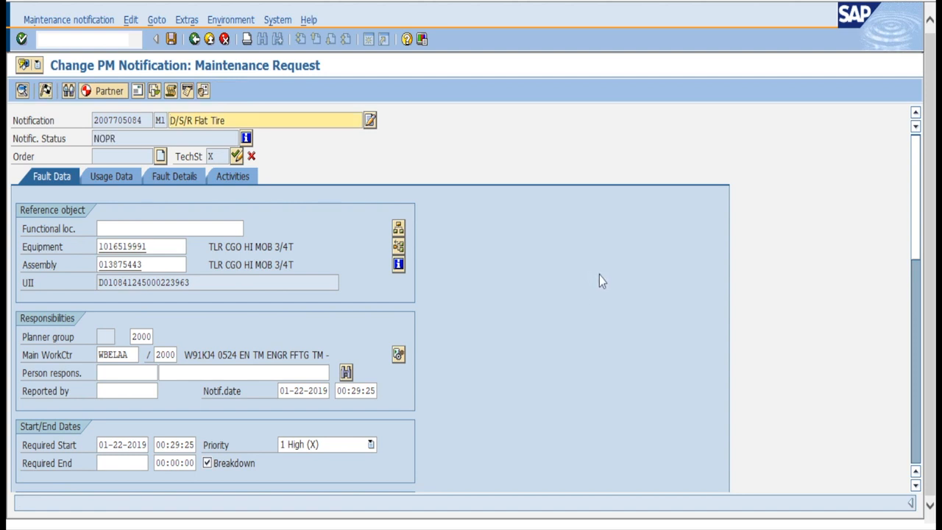
{"action": "left_click", "coordinate": [171, 39]}
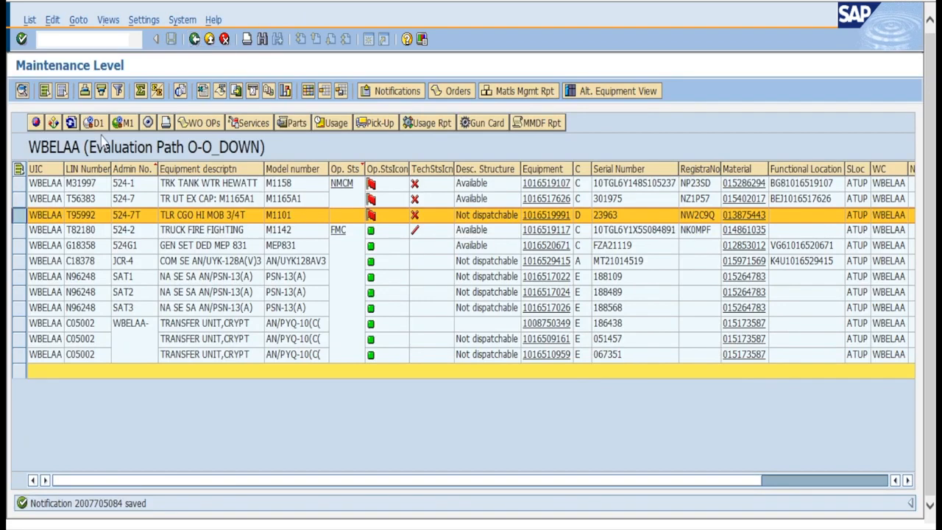